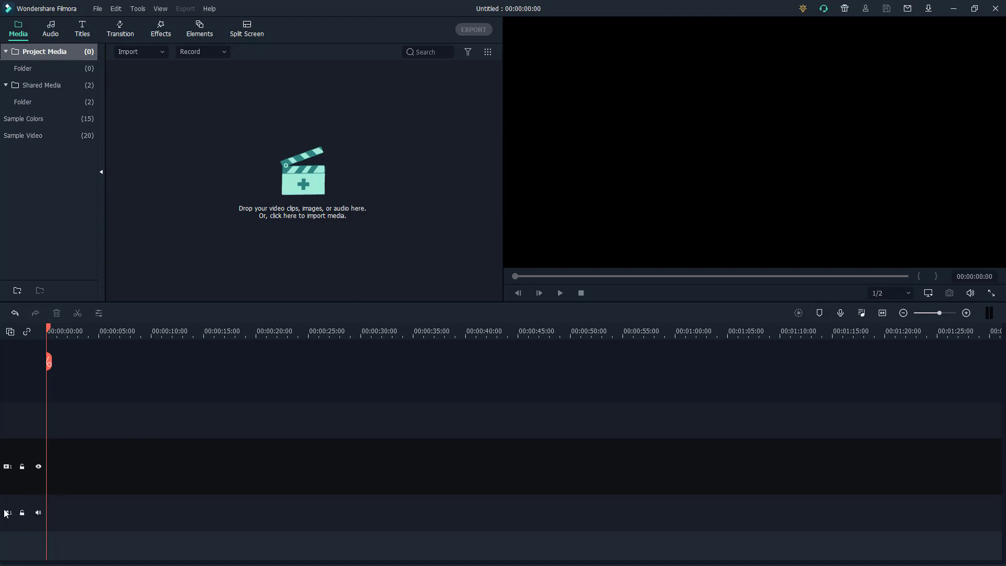
Step: Import Pexels Videos 2019781 from the Videos folder into the media library
click(302, 183)
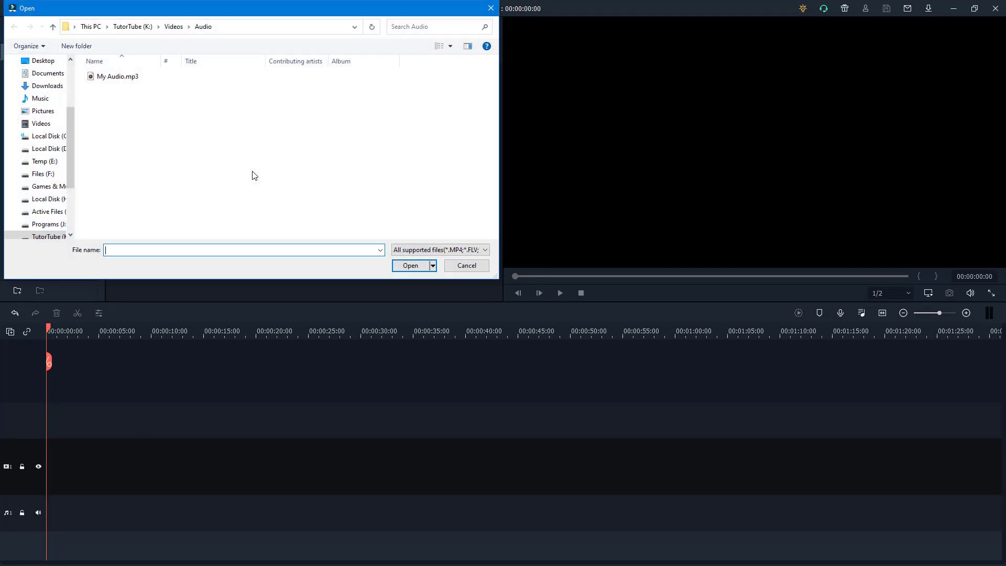
click(174, 26)
double_click(288, 132)
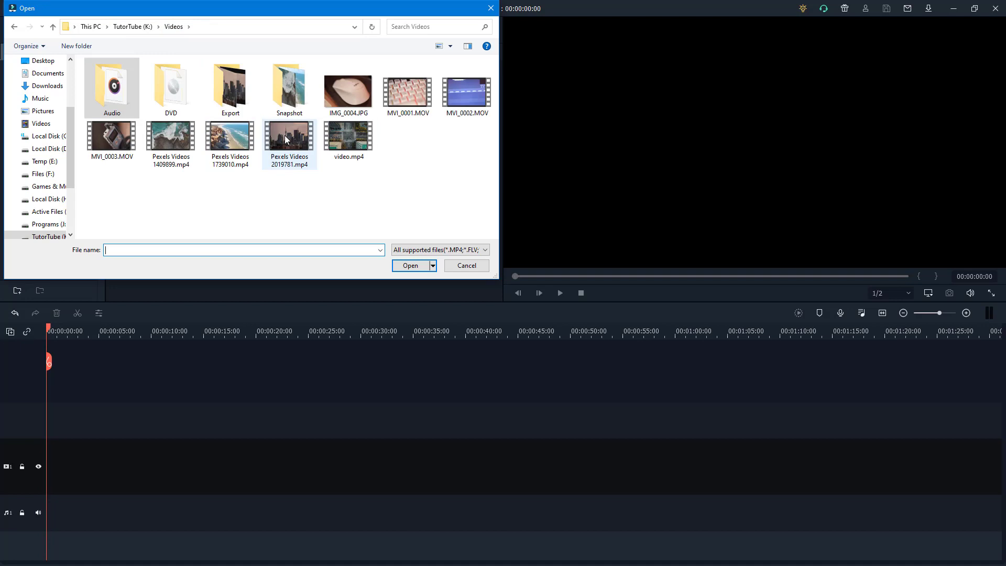
Step: Place the skyline clip on the video track, keep project settings, and heighten the track
drag(162, 101, 57, 465)
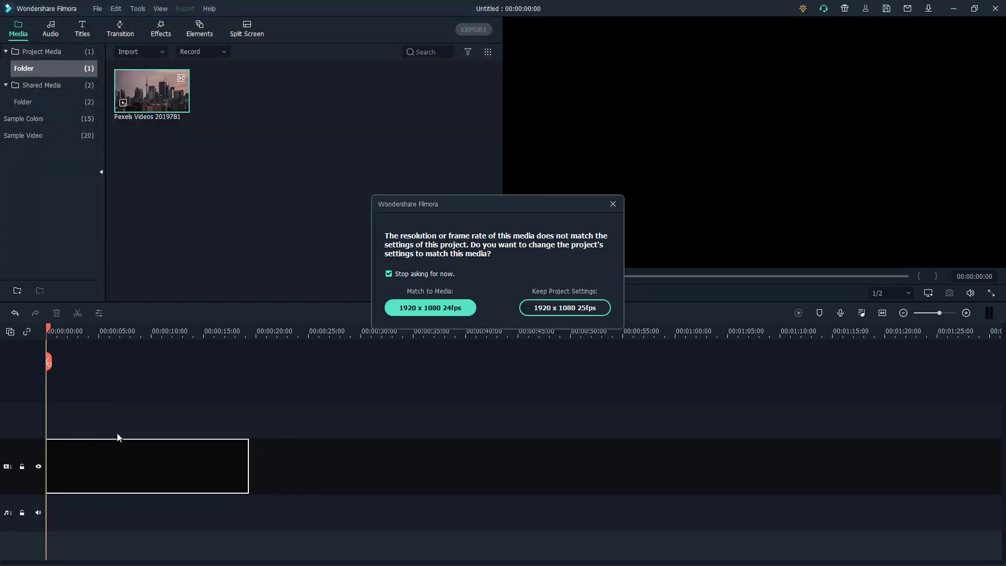
click(545, 310)
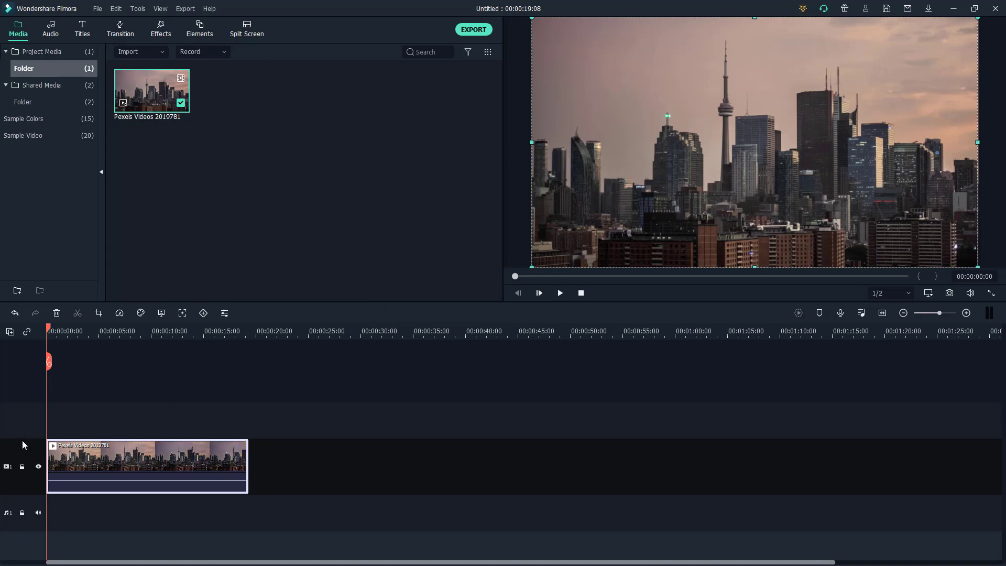
drag(22, 439, 31, 411)
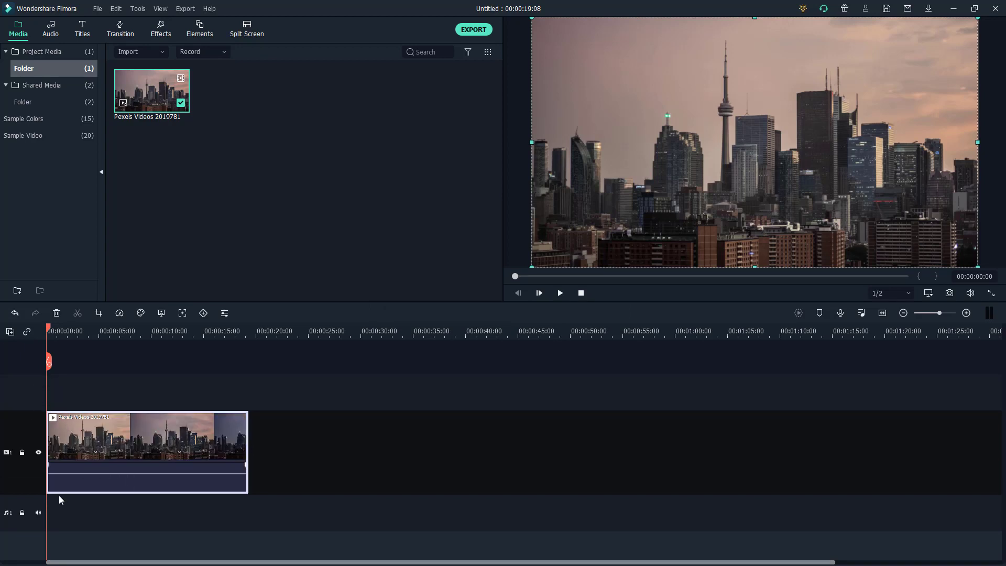
Step: Import My Audio.mp3 into the media library
click(232, 178)
double_click(234, 180)
double_click(126, 85)
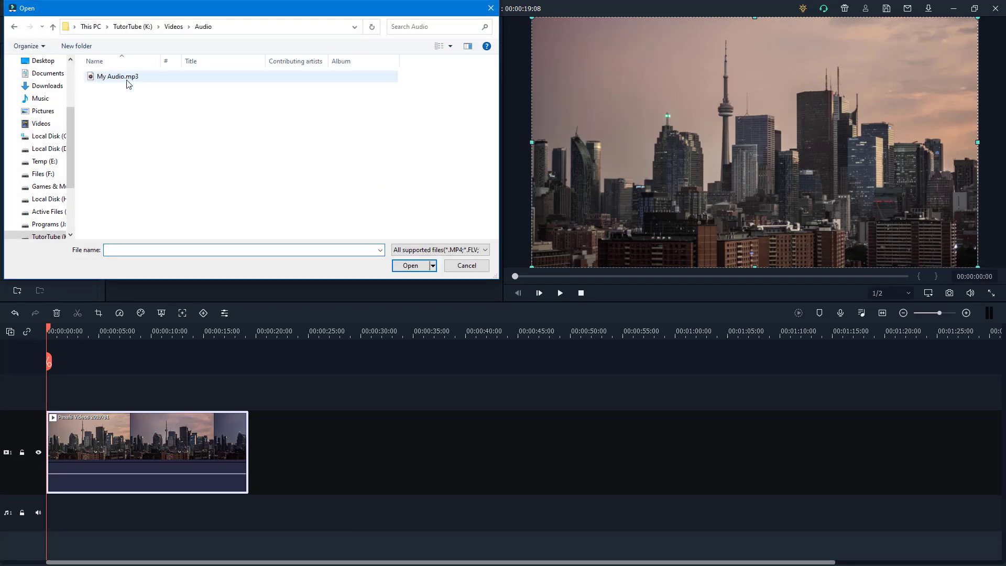
Step: Put My Audio on the audio track and make that track shorter
double_click(150, 79)
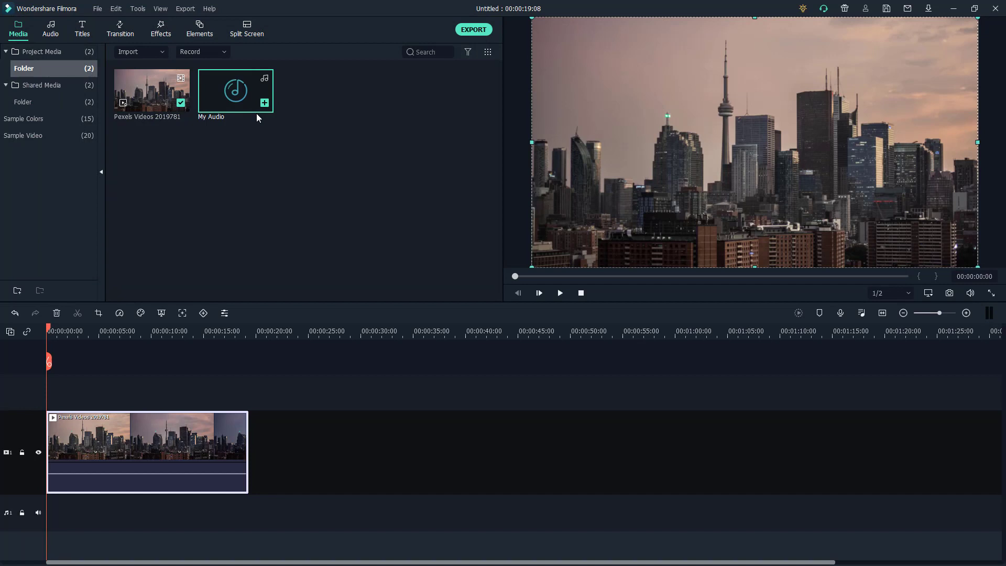
mouse_move(257, 113)
mouse_down()
mouse_move(206, 440)
mouse_move(55, 503)
mouse_move(40, 459)
mouse_up()
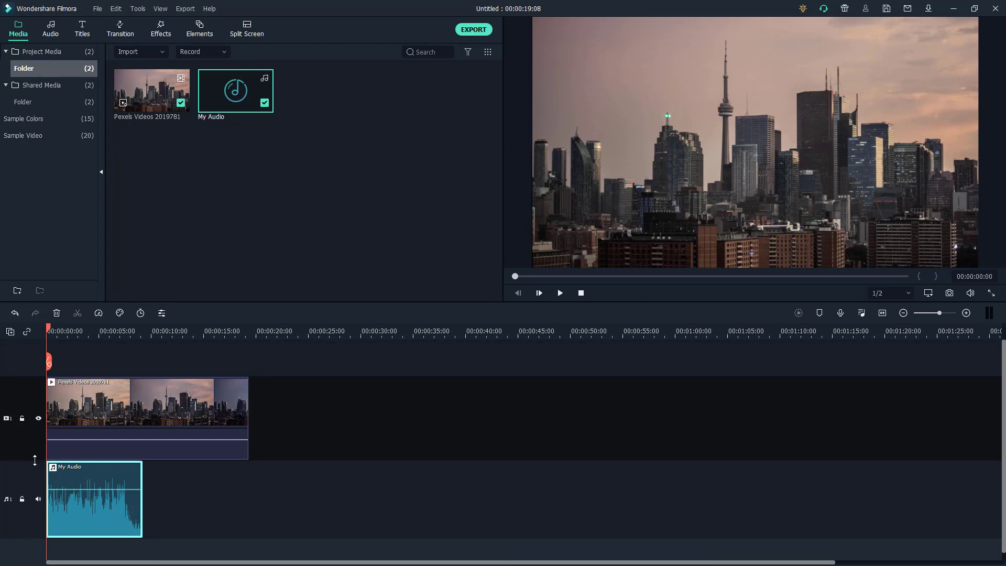
drag(33, 465, 45, 490)
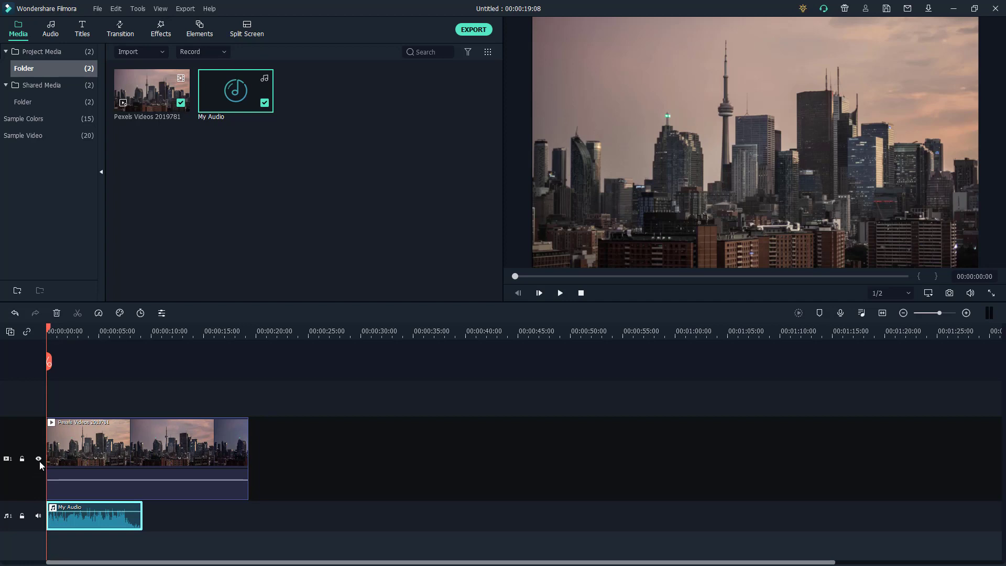
Step: Change the track height from Small to Normal, ending at Big
right_click(31, 444)
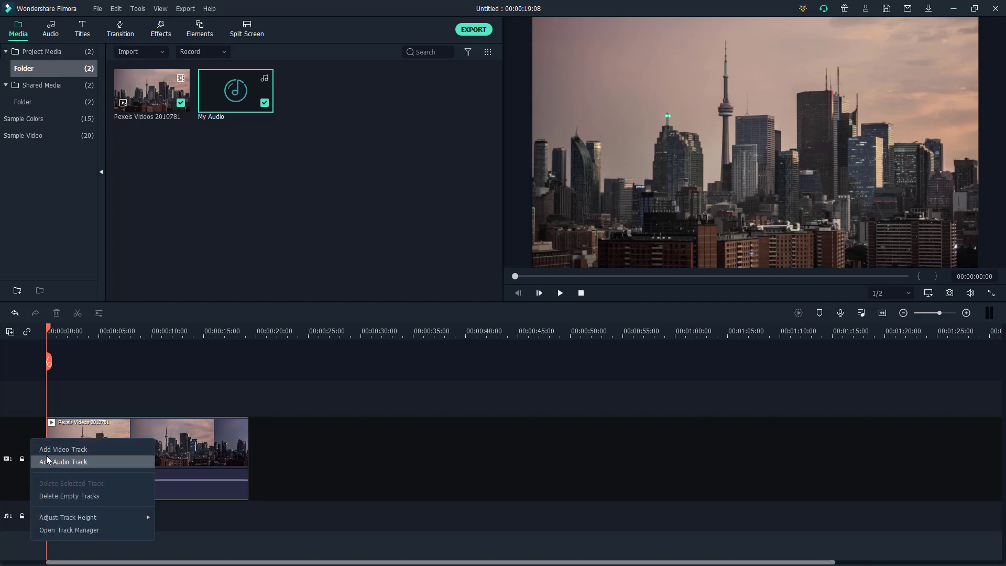
mouse_move(68, 517)
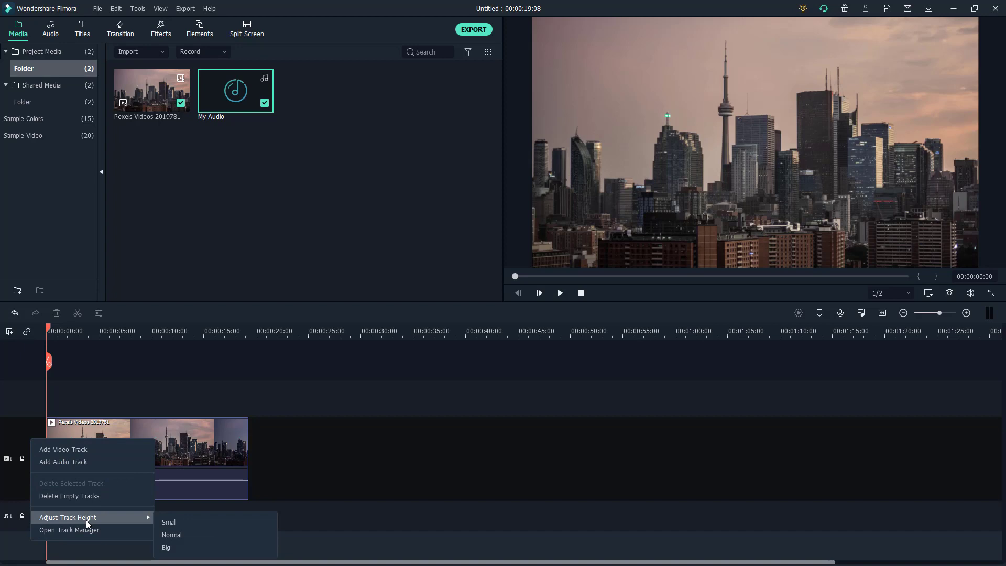
click(173, 520)
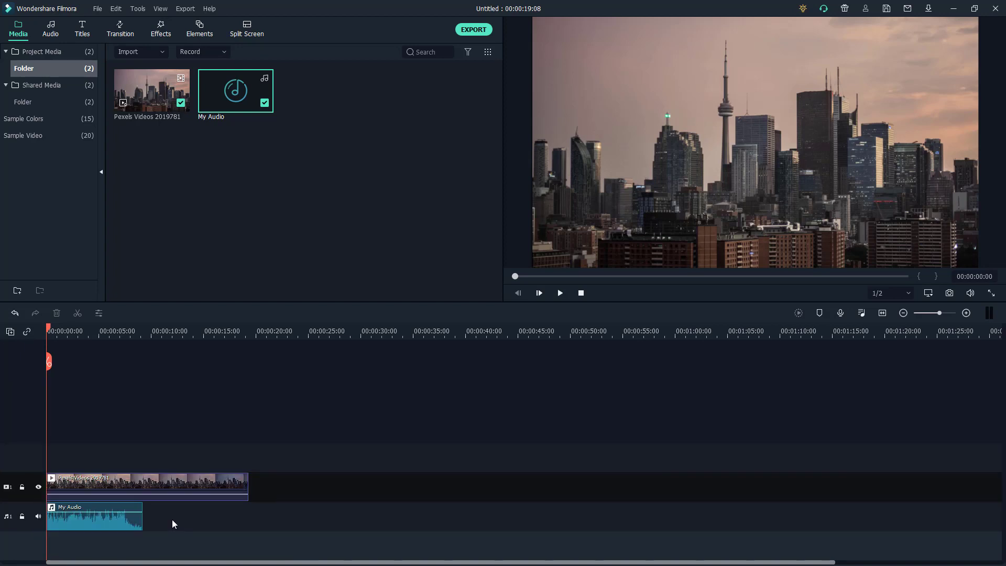
right_click(32, 479)
mouse_move(68, 458)
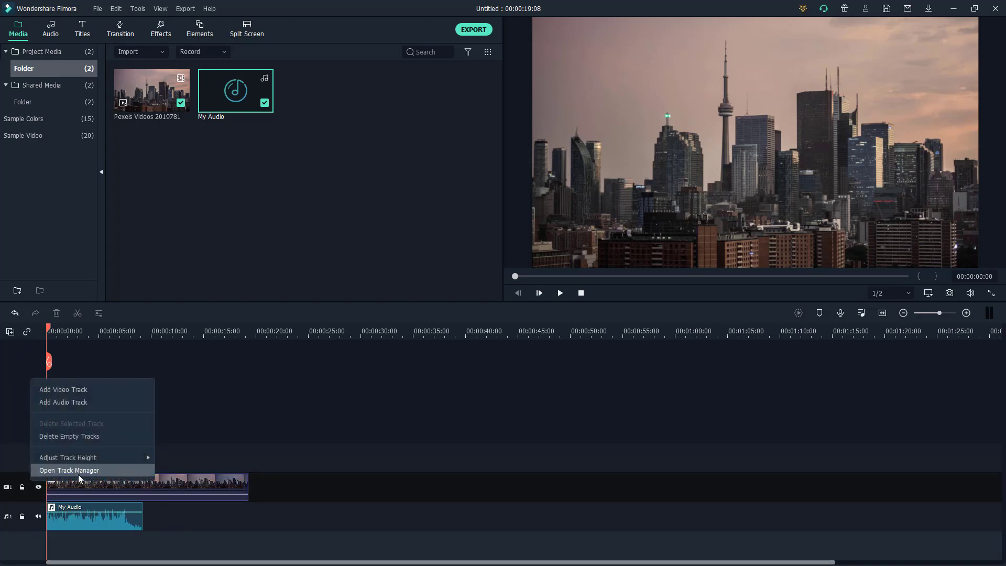
click(223, 478)
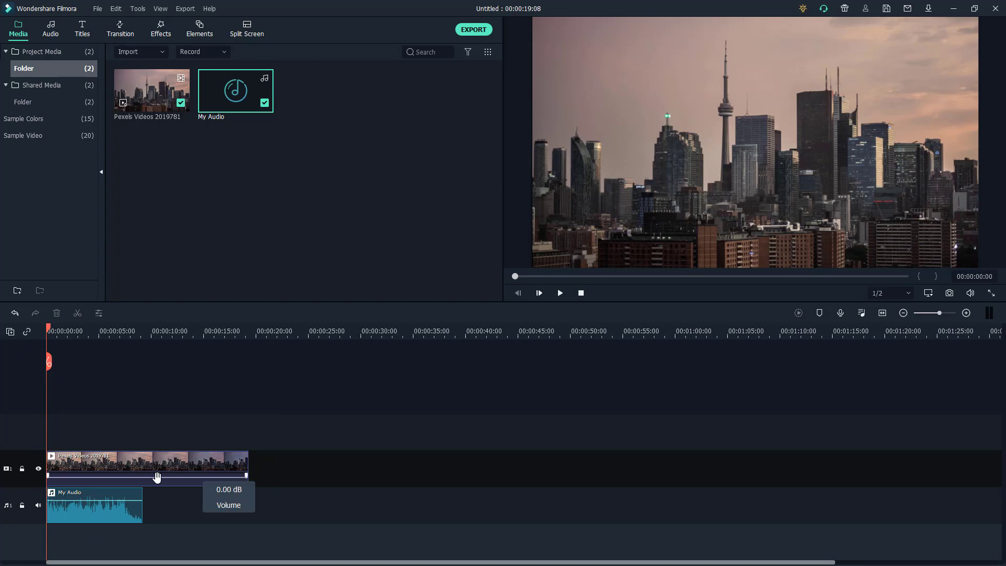
right_click(32, 454)
mouse_move(69, 534)
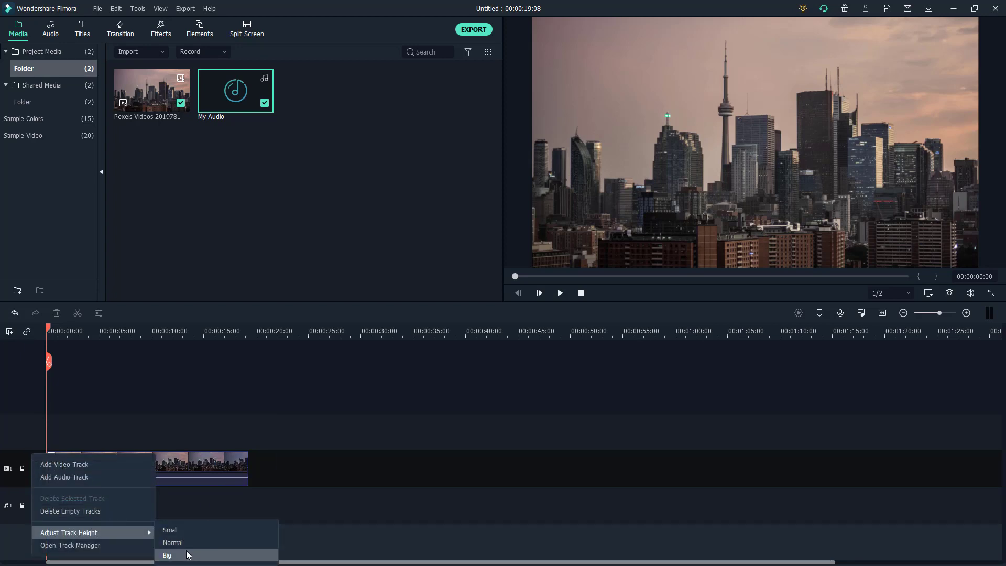
click(187, 556)
scroll(162, 482, down, 3)
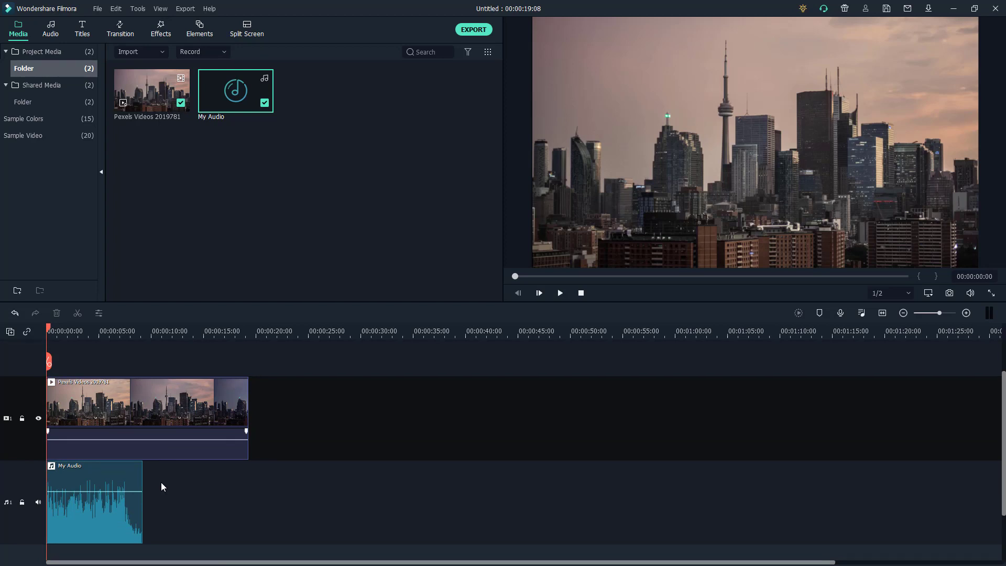
Step: Use Track Manager to add 6 video tracks and 5 audio tracks
right_click(32, 396)
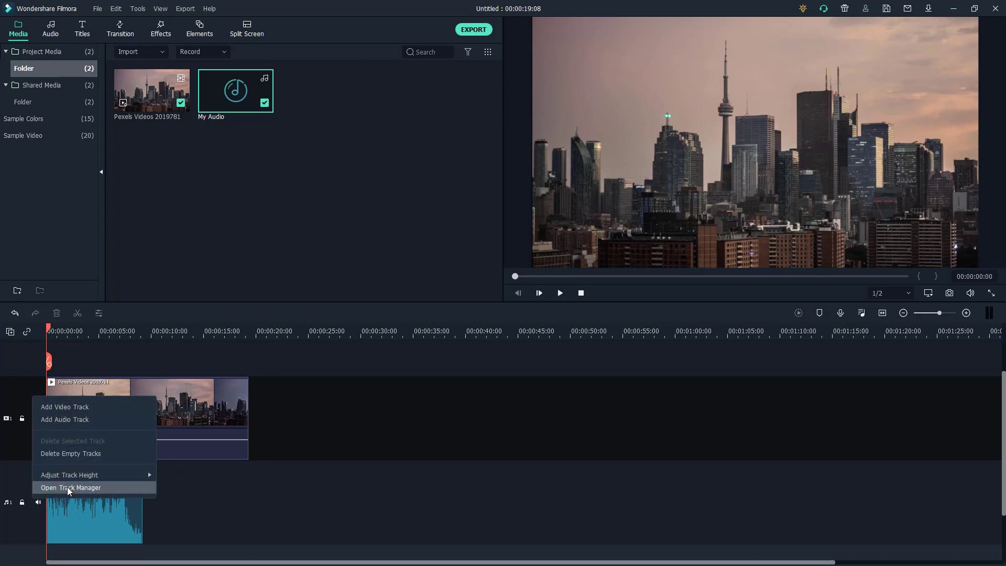
click(67, 489)
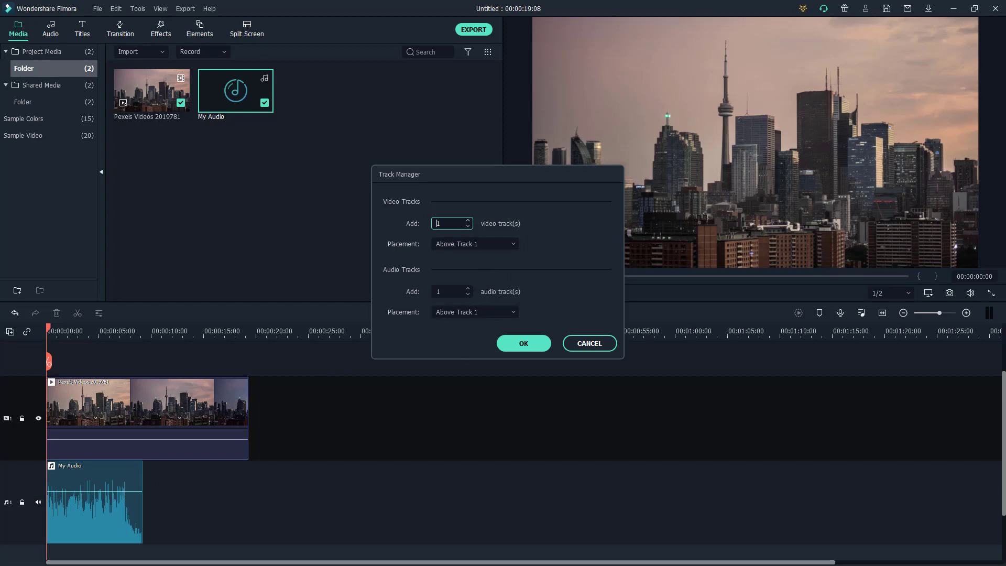
click(468, 220)
click(468, 220)
click(469, 221)
click(468, 289)
click(519, 344)
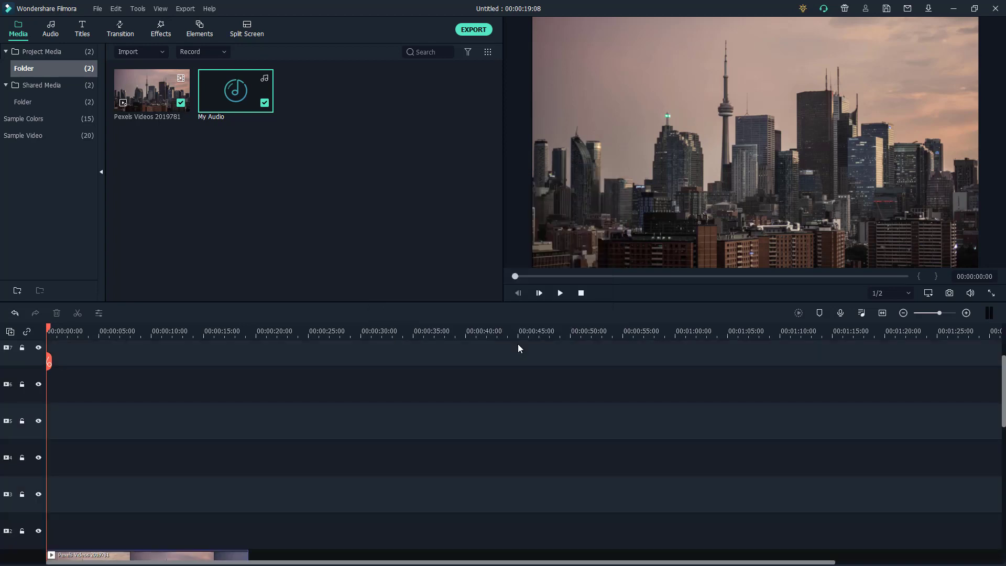
scroll(112, 428, down, 5)
scroll(116, 428, down, 1)
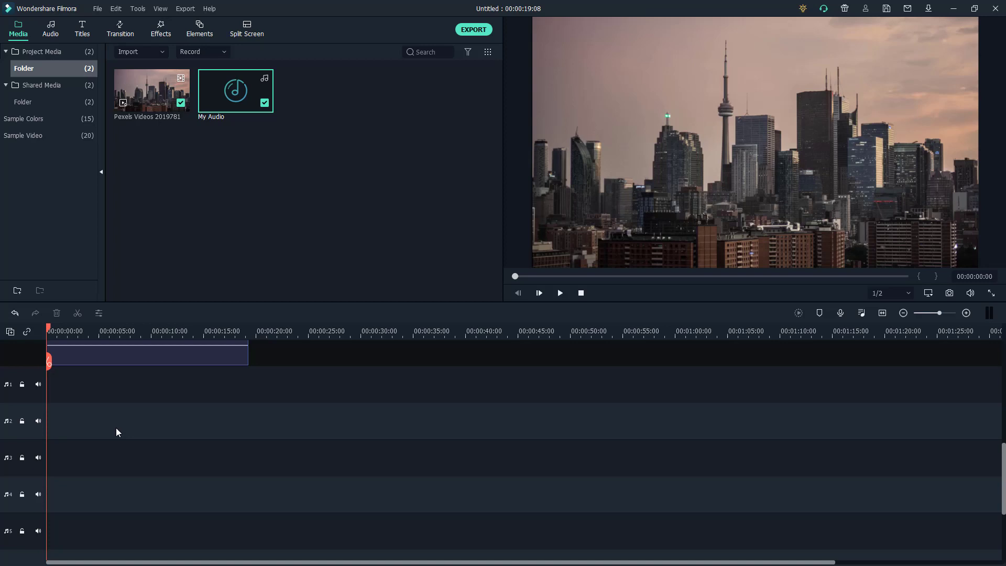
scroll(115, 428, up, 1)
Step: Reopen Track Manager from the track header's context menu
right_click(28, 366)
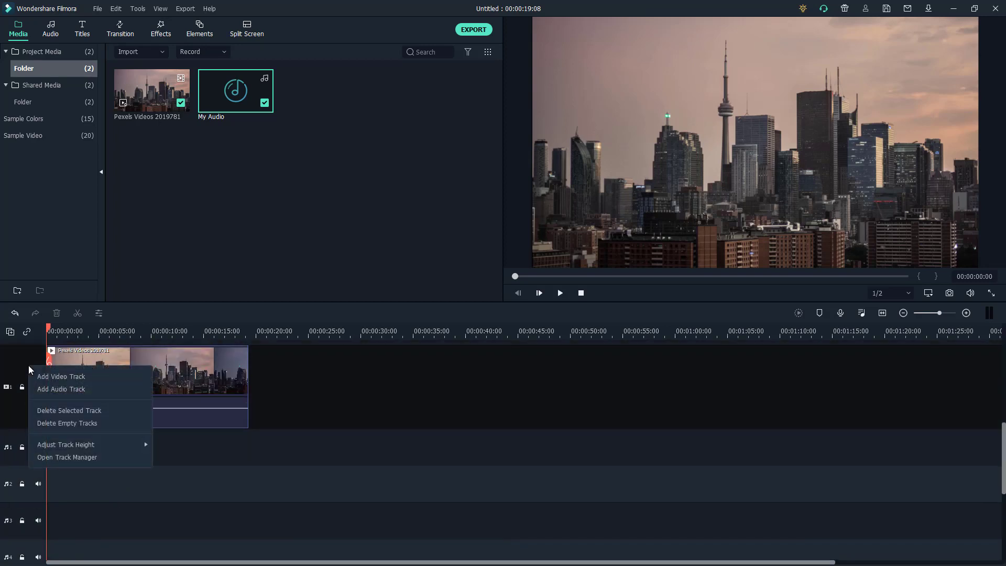
click(80, 457)
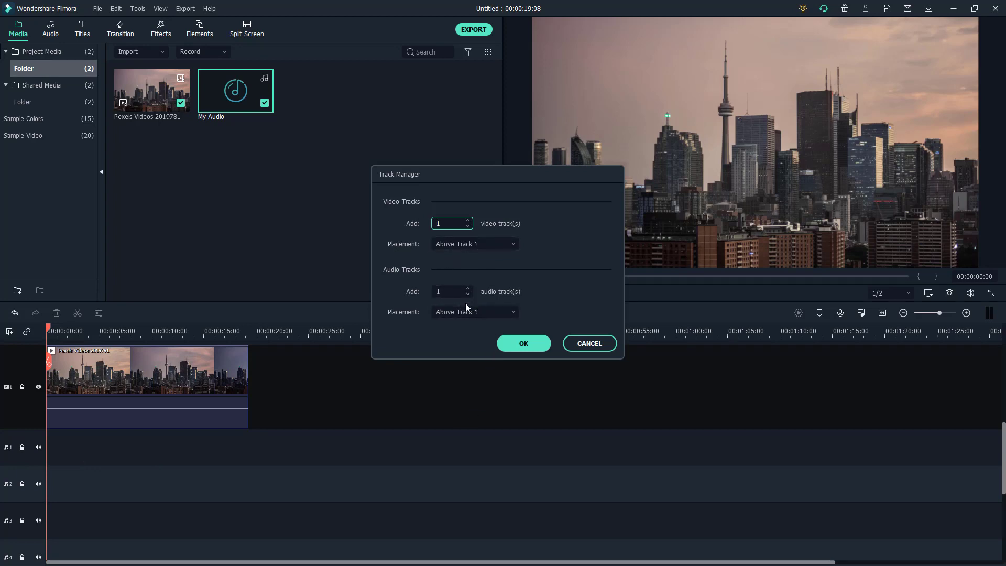
Step: Add 1 video track and 1 audio track, placing the audio track above Track 5
click(466, 313)
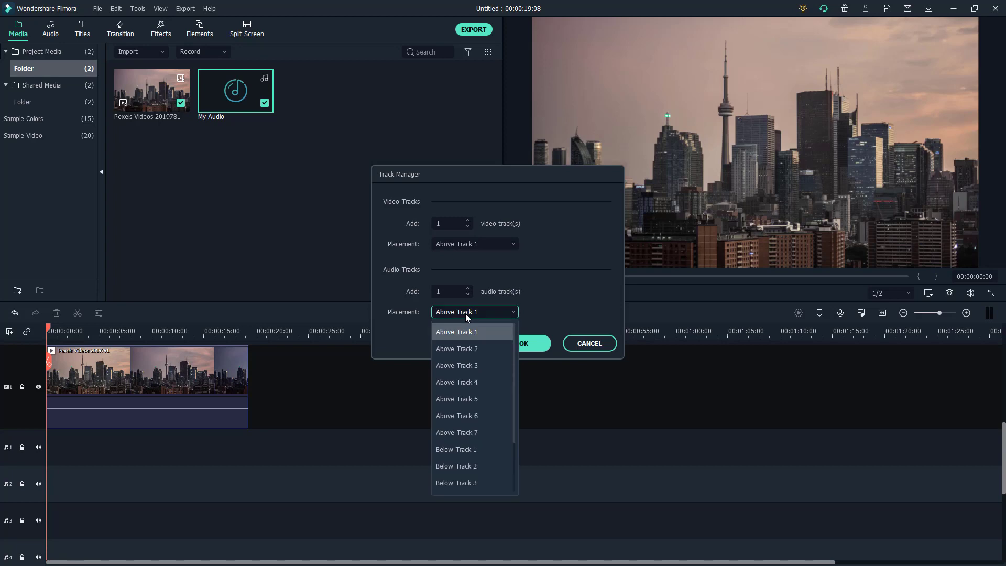
click(469, 349)
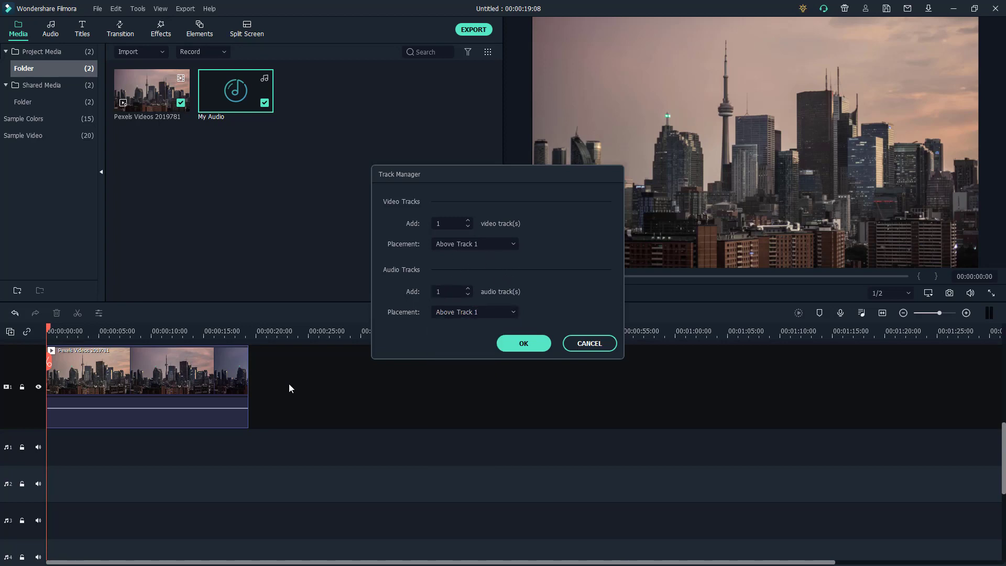
click(465, 244)
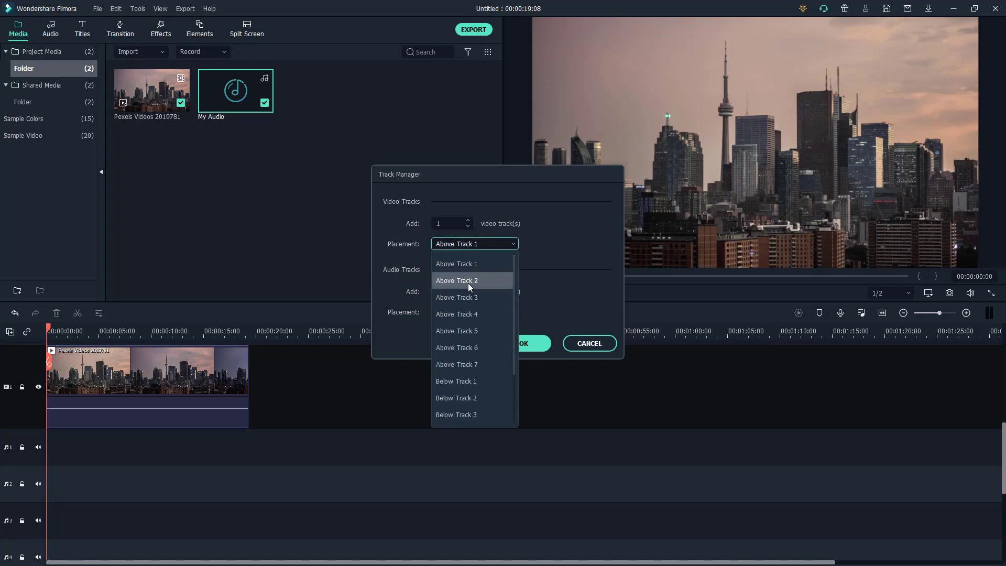
click(479, 295)
click(477, 314)
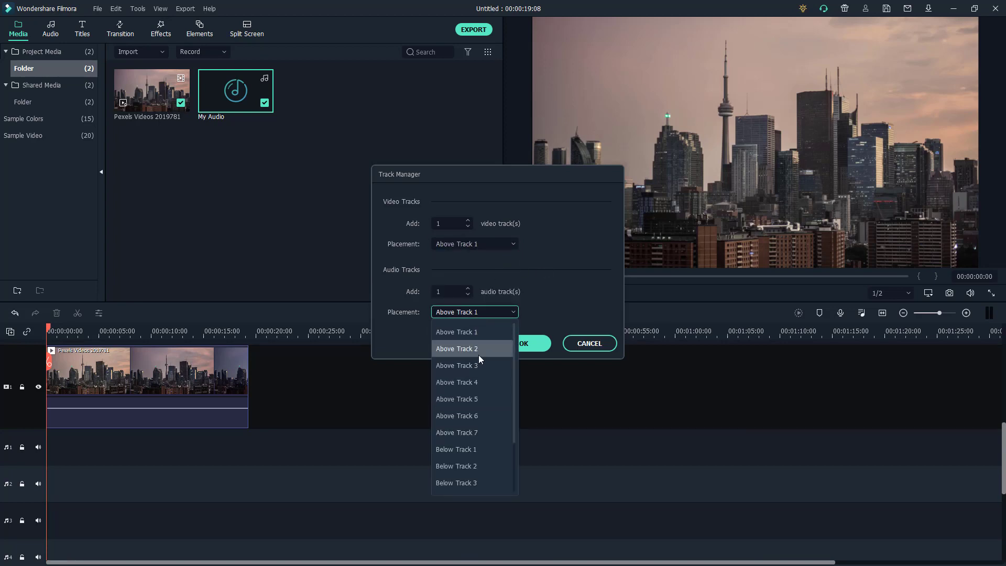
click(512, 308)
click(484, 312)
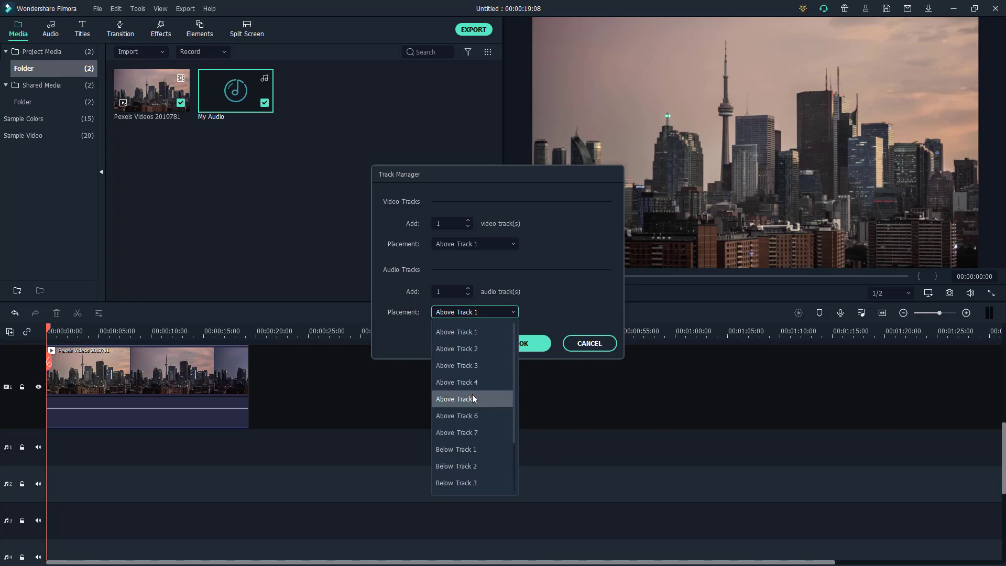
click(472, 399)
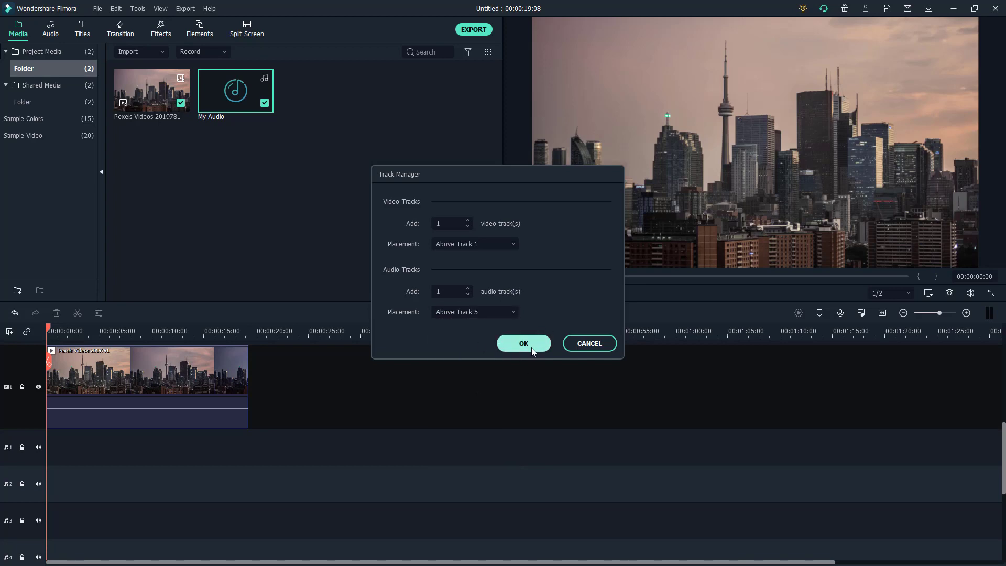
click(542, 343)
scroll(379, 418, up, 2)
scroll(377, 418, down, 2)
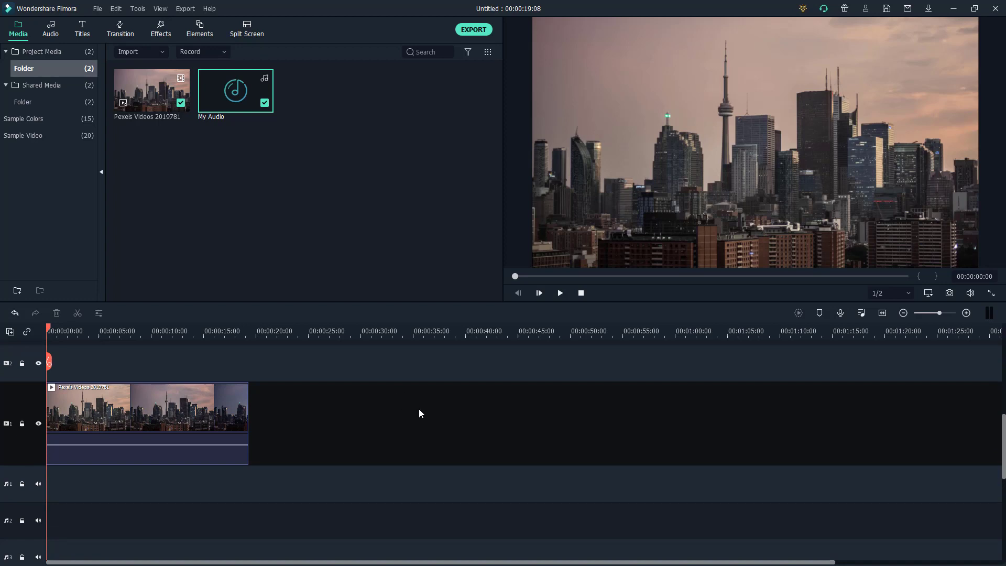
scroll(409, 409, down, 1)
scroll(405, 413, down, 2)
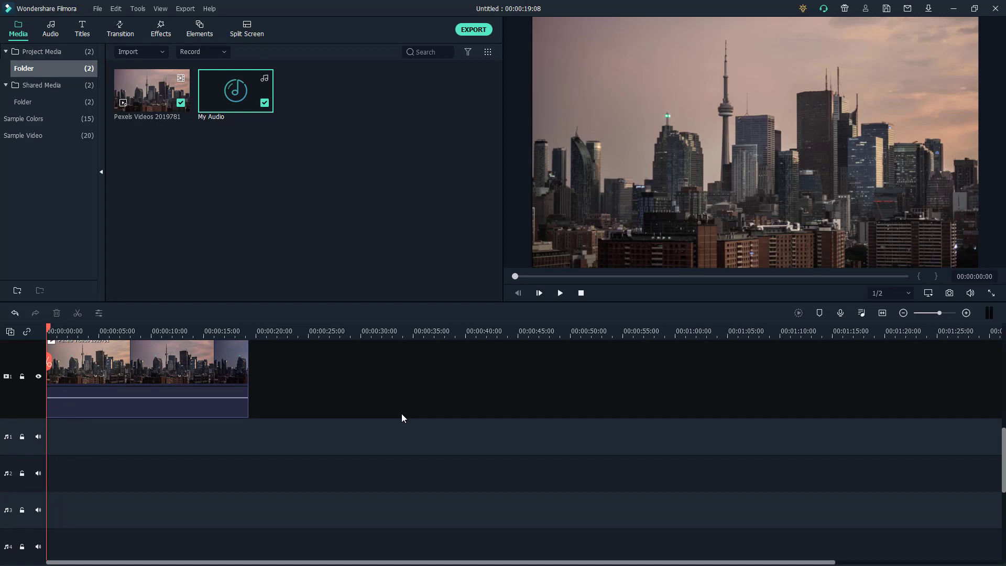
scroll(318, 454, down, 3)
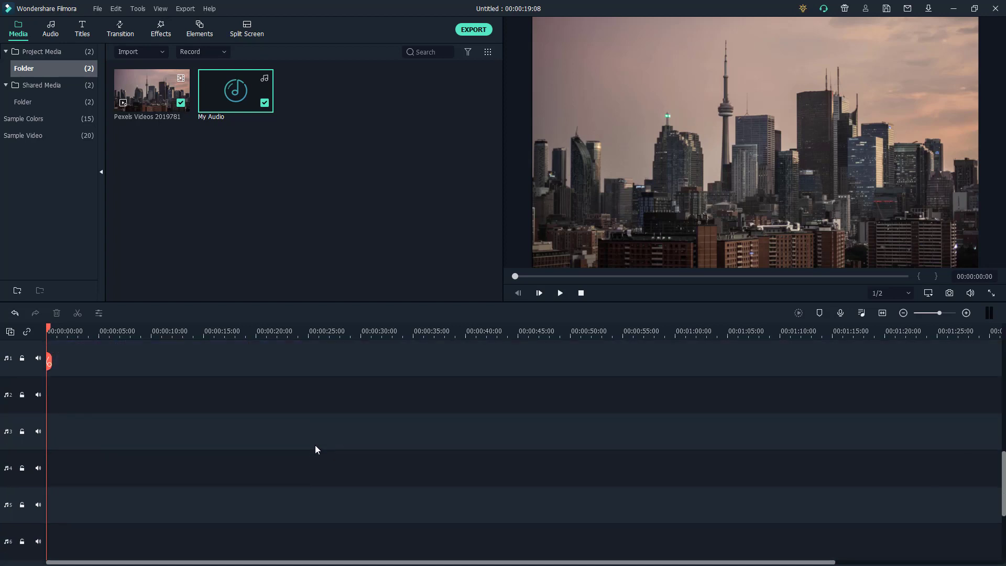